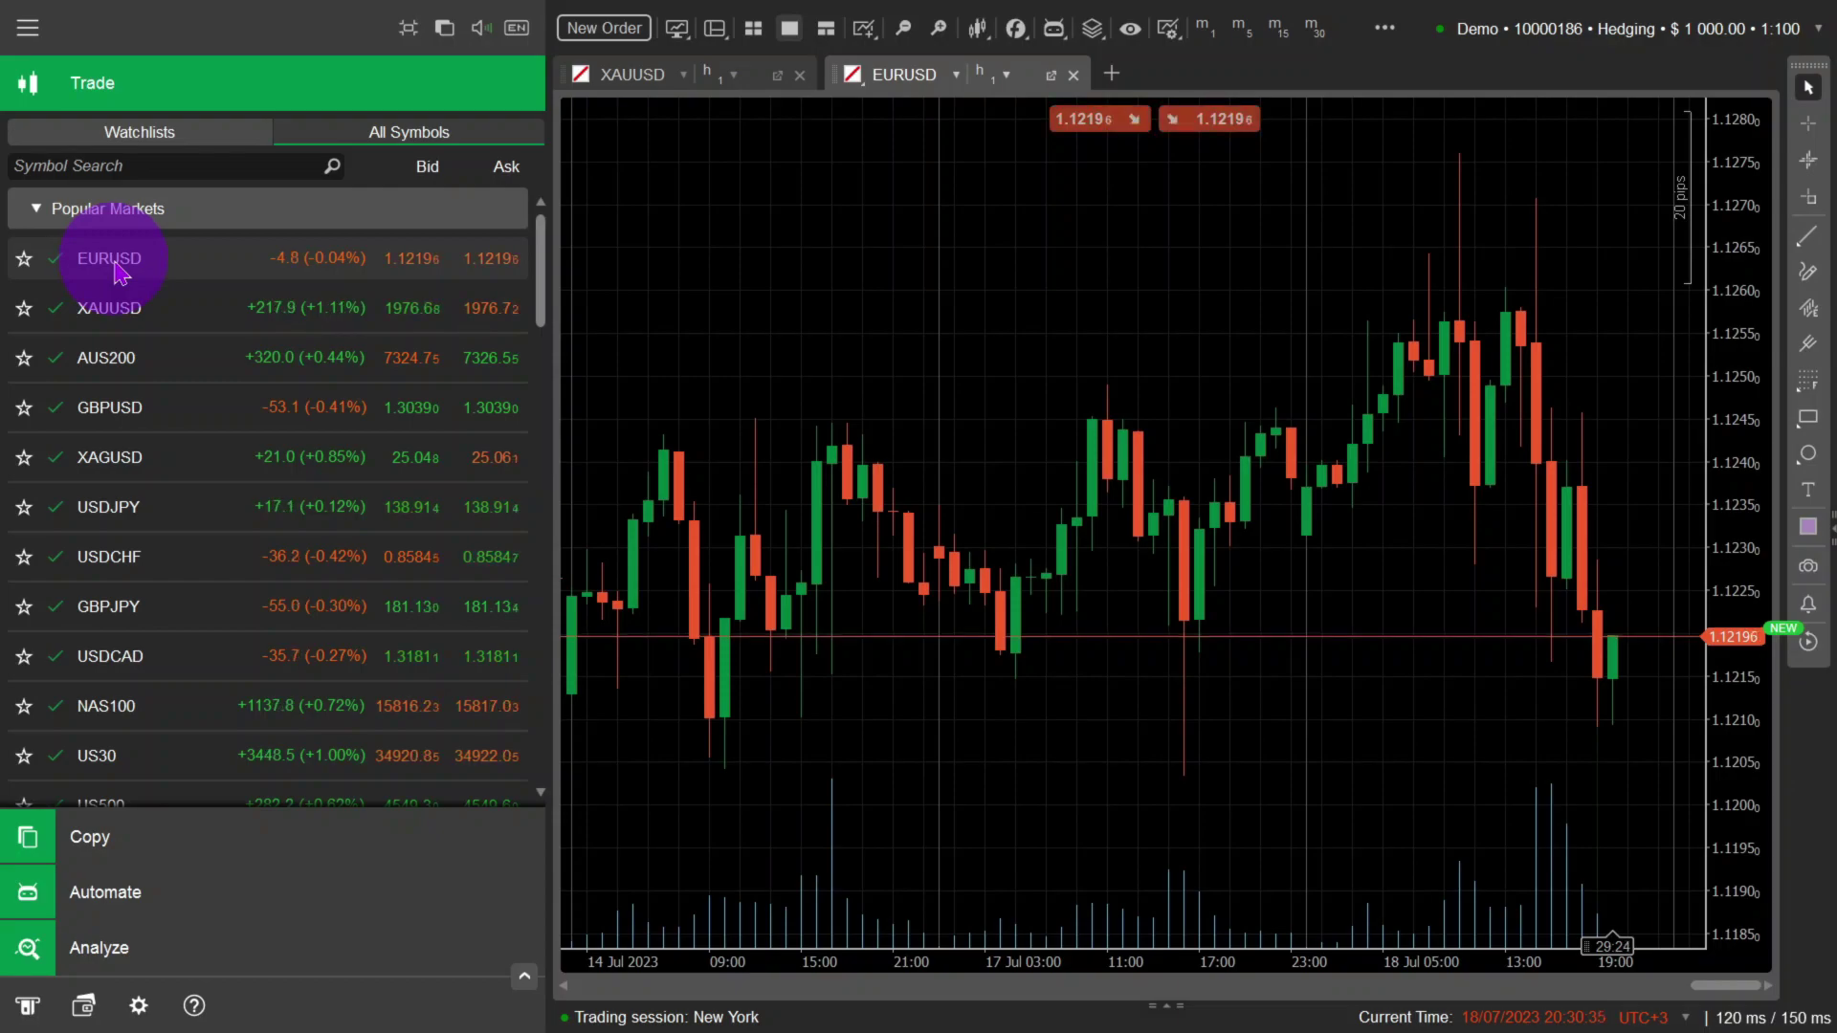
Open EURUSD from the watchlist context menu as a Symbol Window
right_click(122, 269)
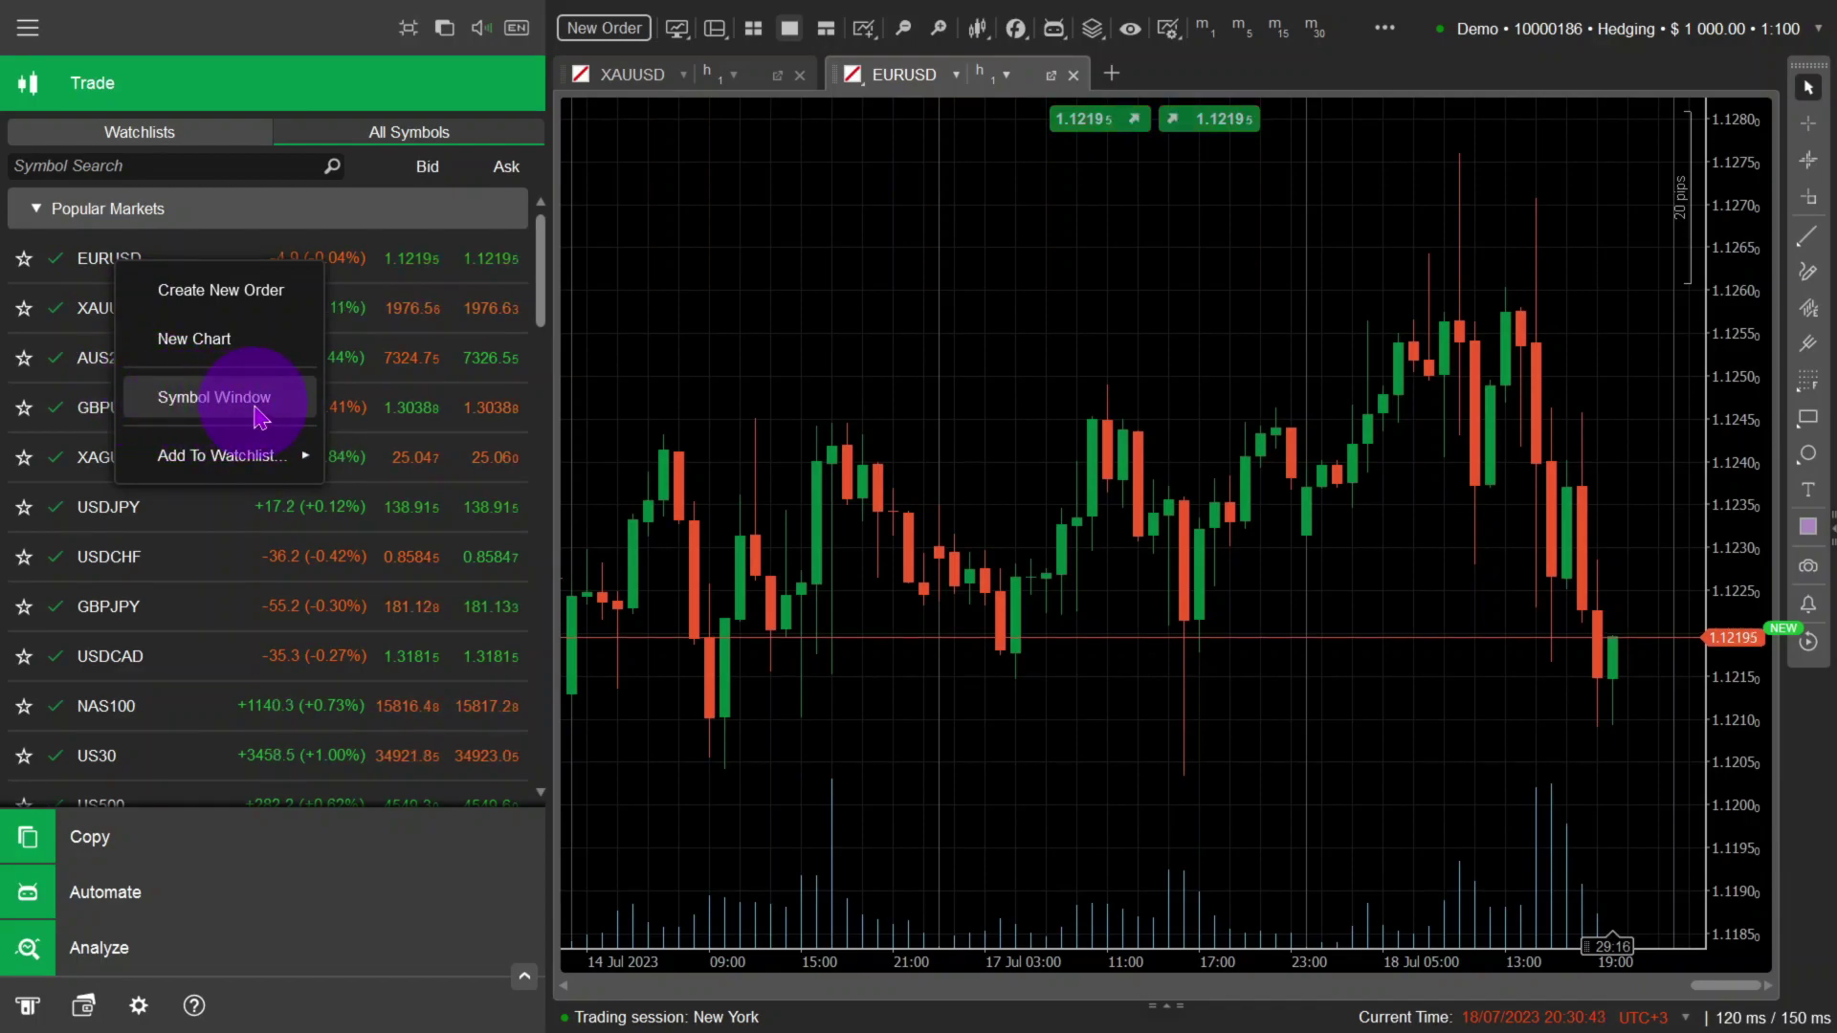
left_click(215, 398)
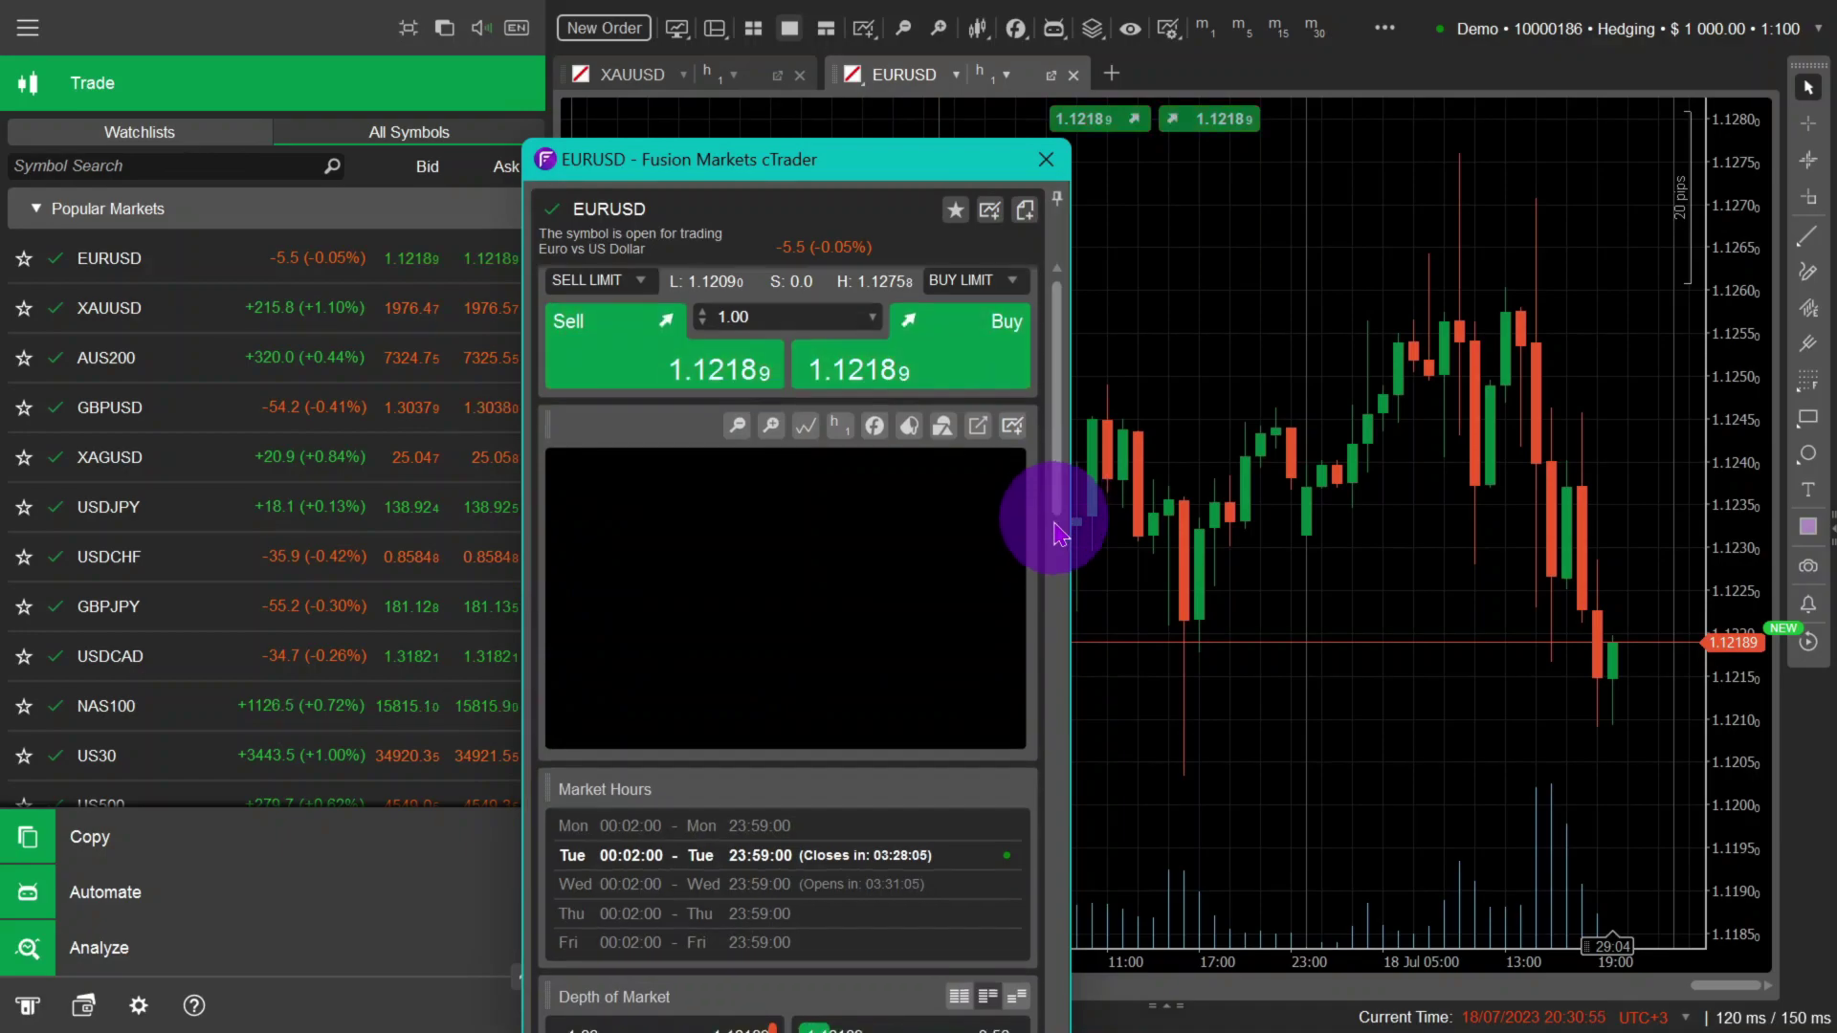
left_click_drag(1066, 514, 1062, 651)
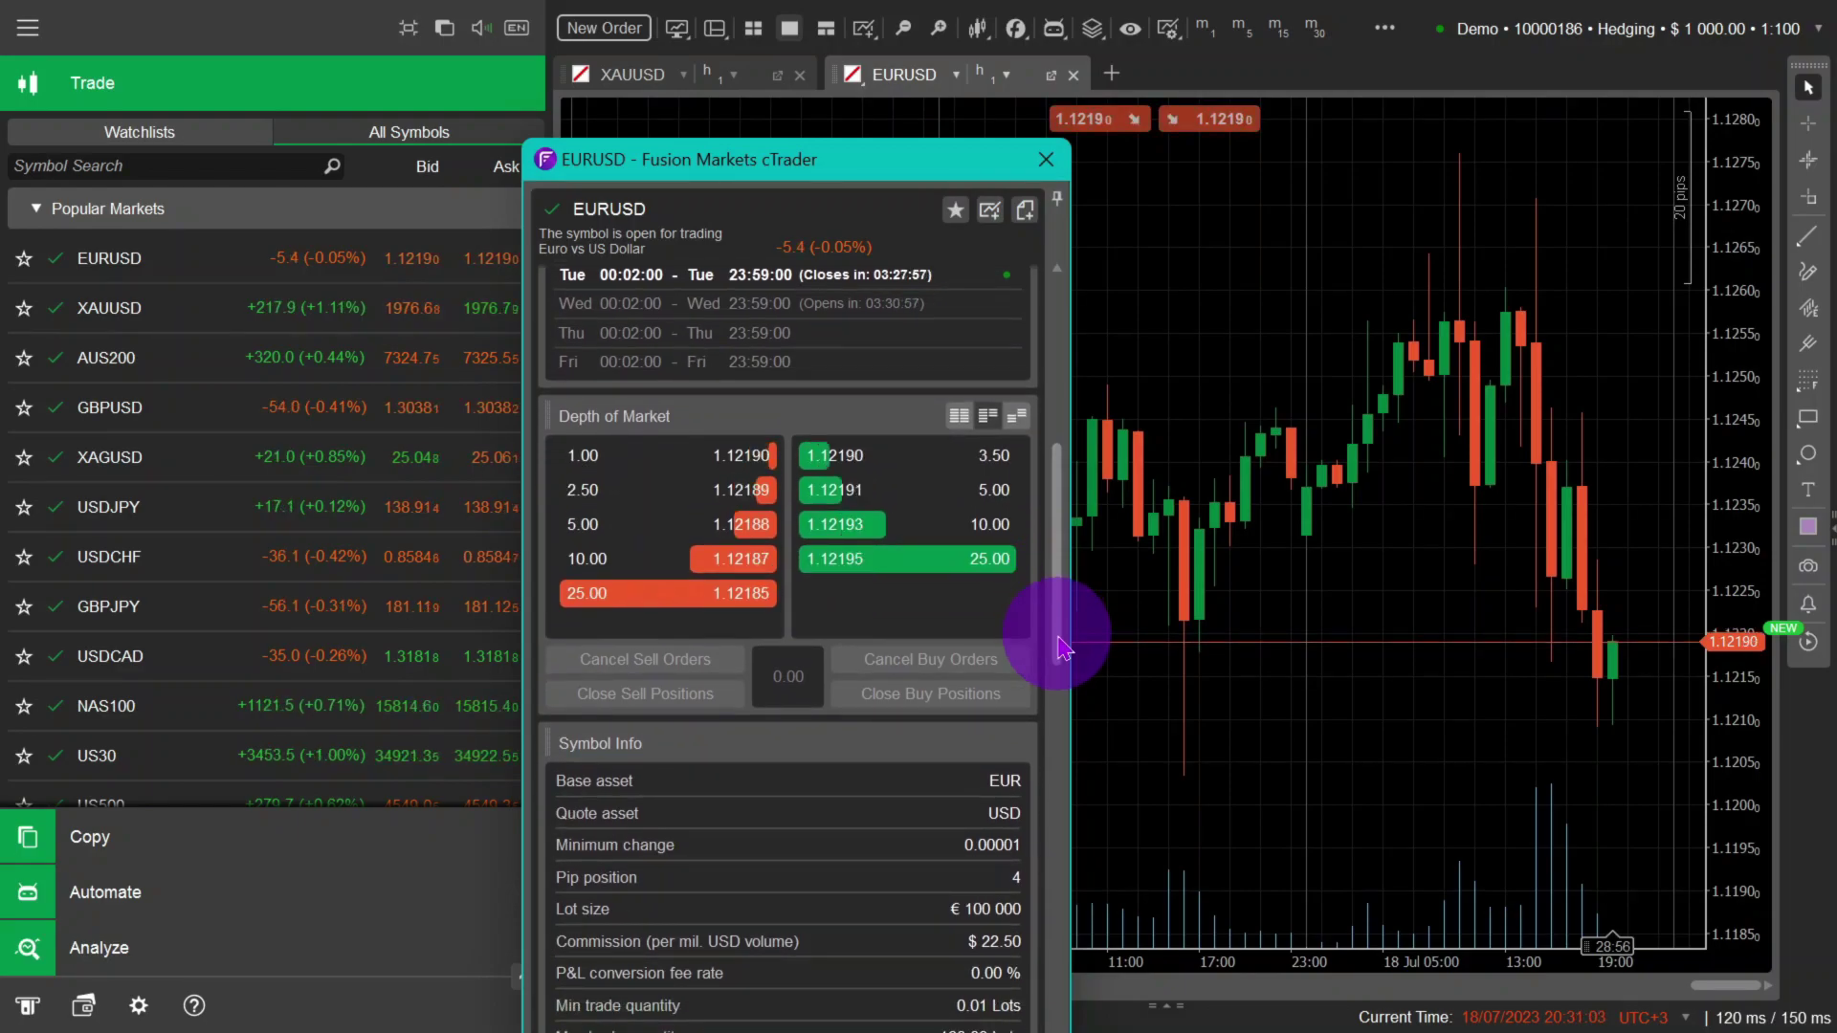
Switch the EURUSD Depth of Market to the VWAP DoM view
left_click(959, 420)
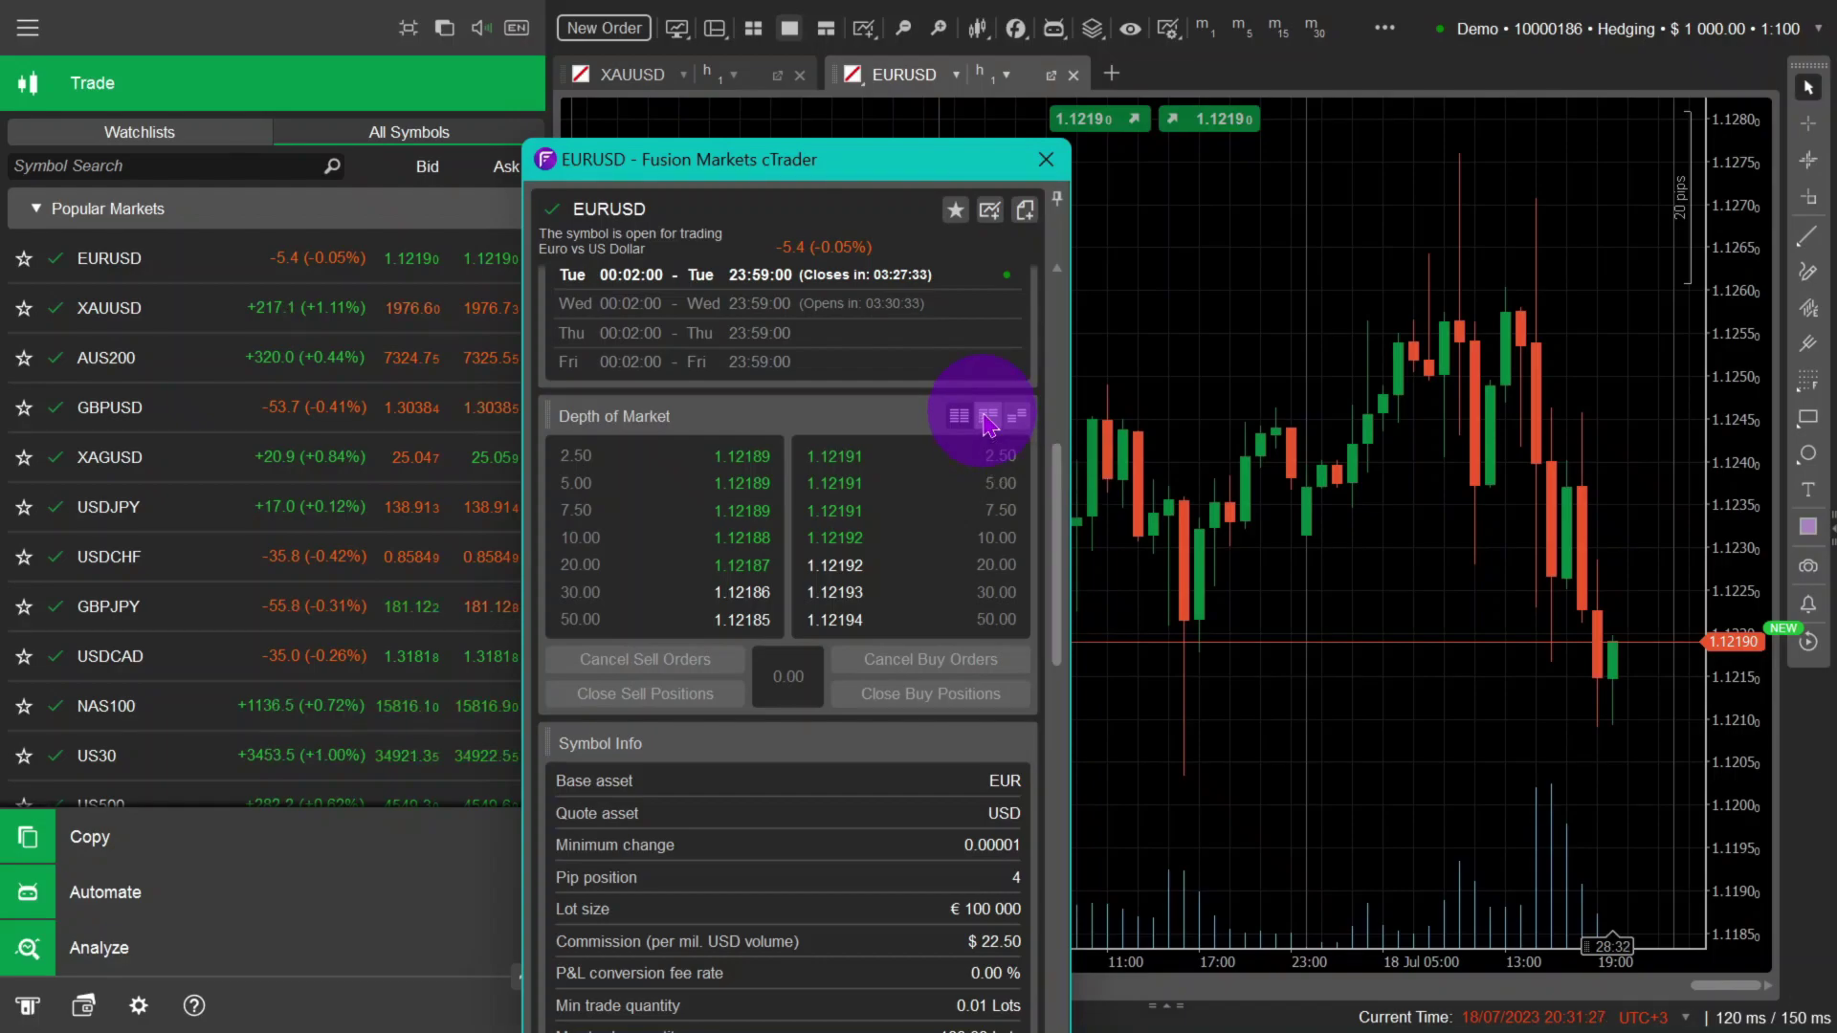
Select the Standard DoM icon to show EURUSD levels with volume bars
left_click(989, 421)
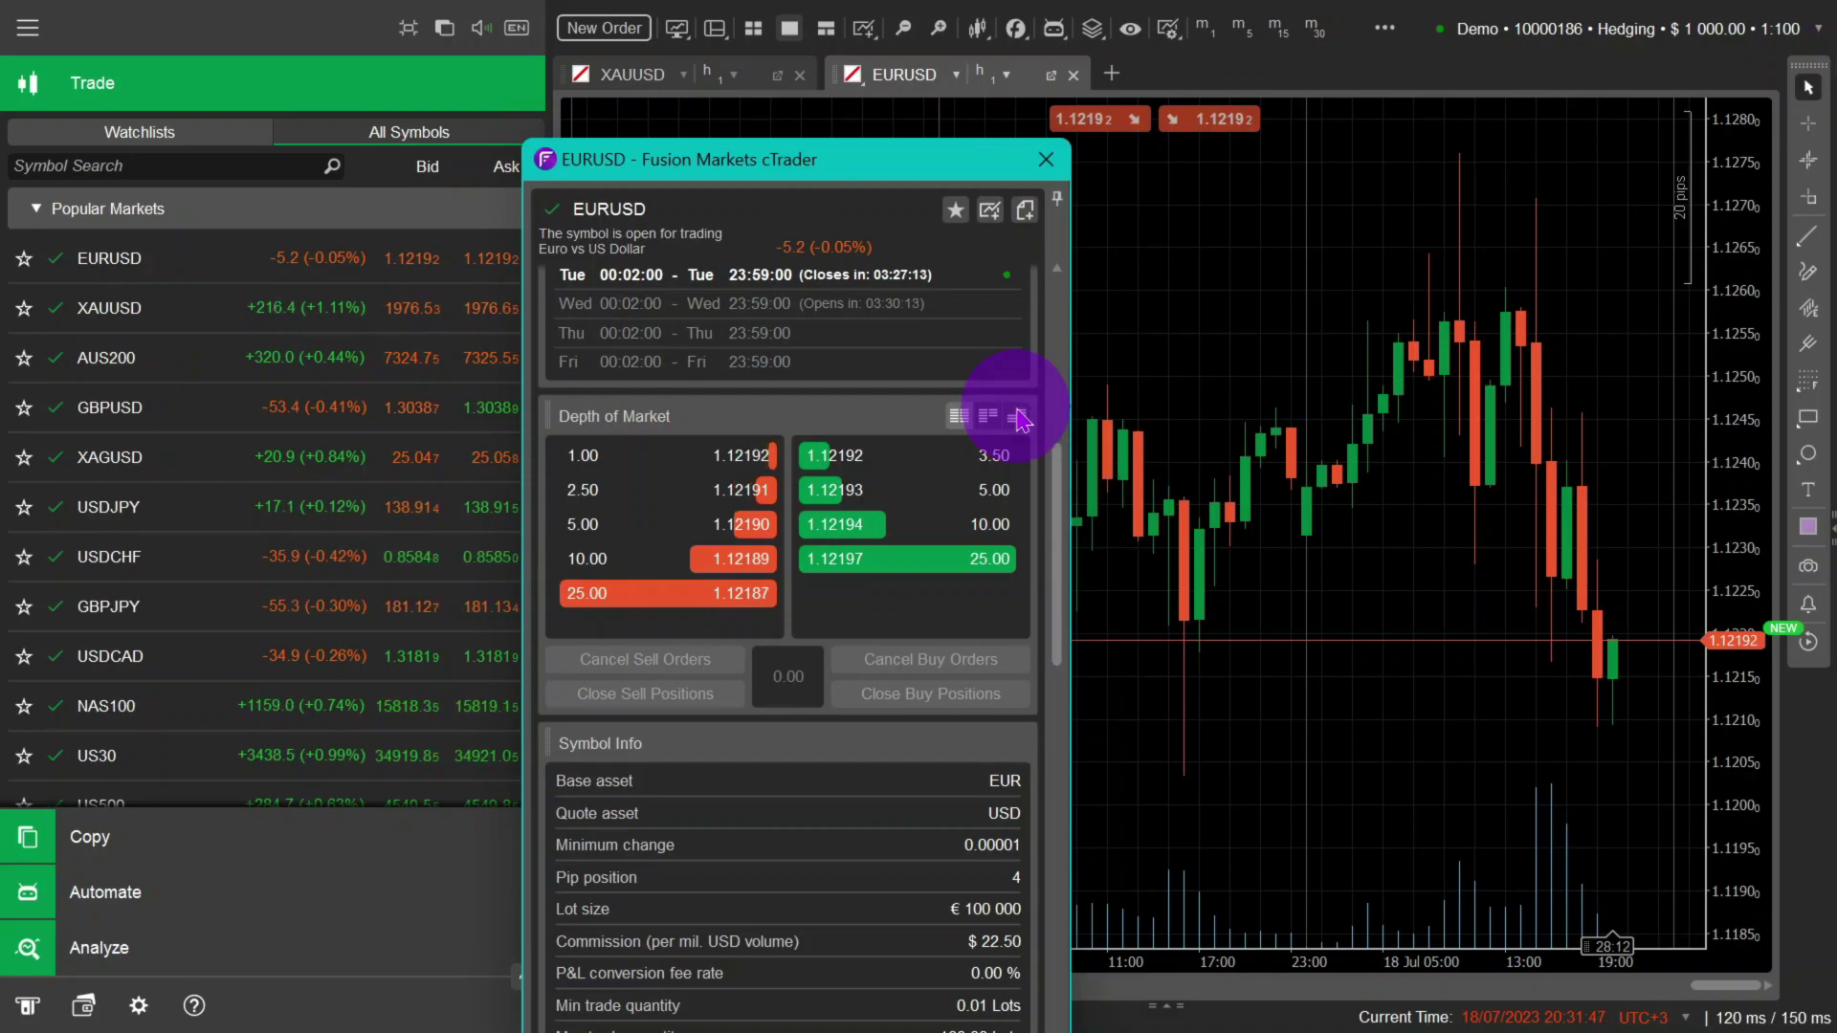
Select the Price DoM icon for a central EURUSD price ladder
left_click(1020, 418)
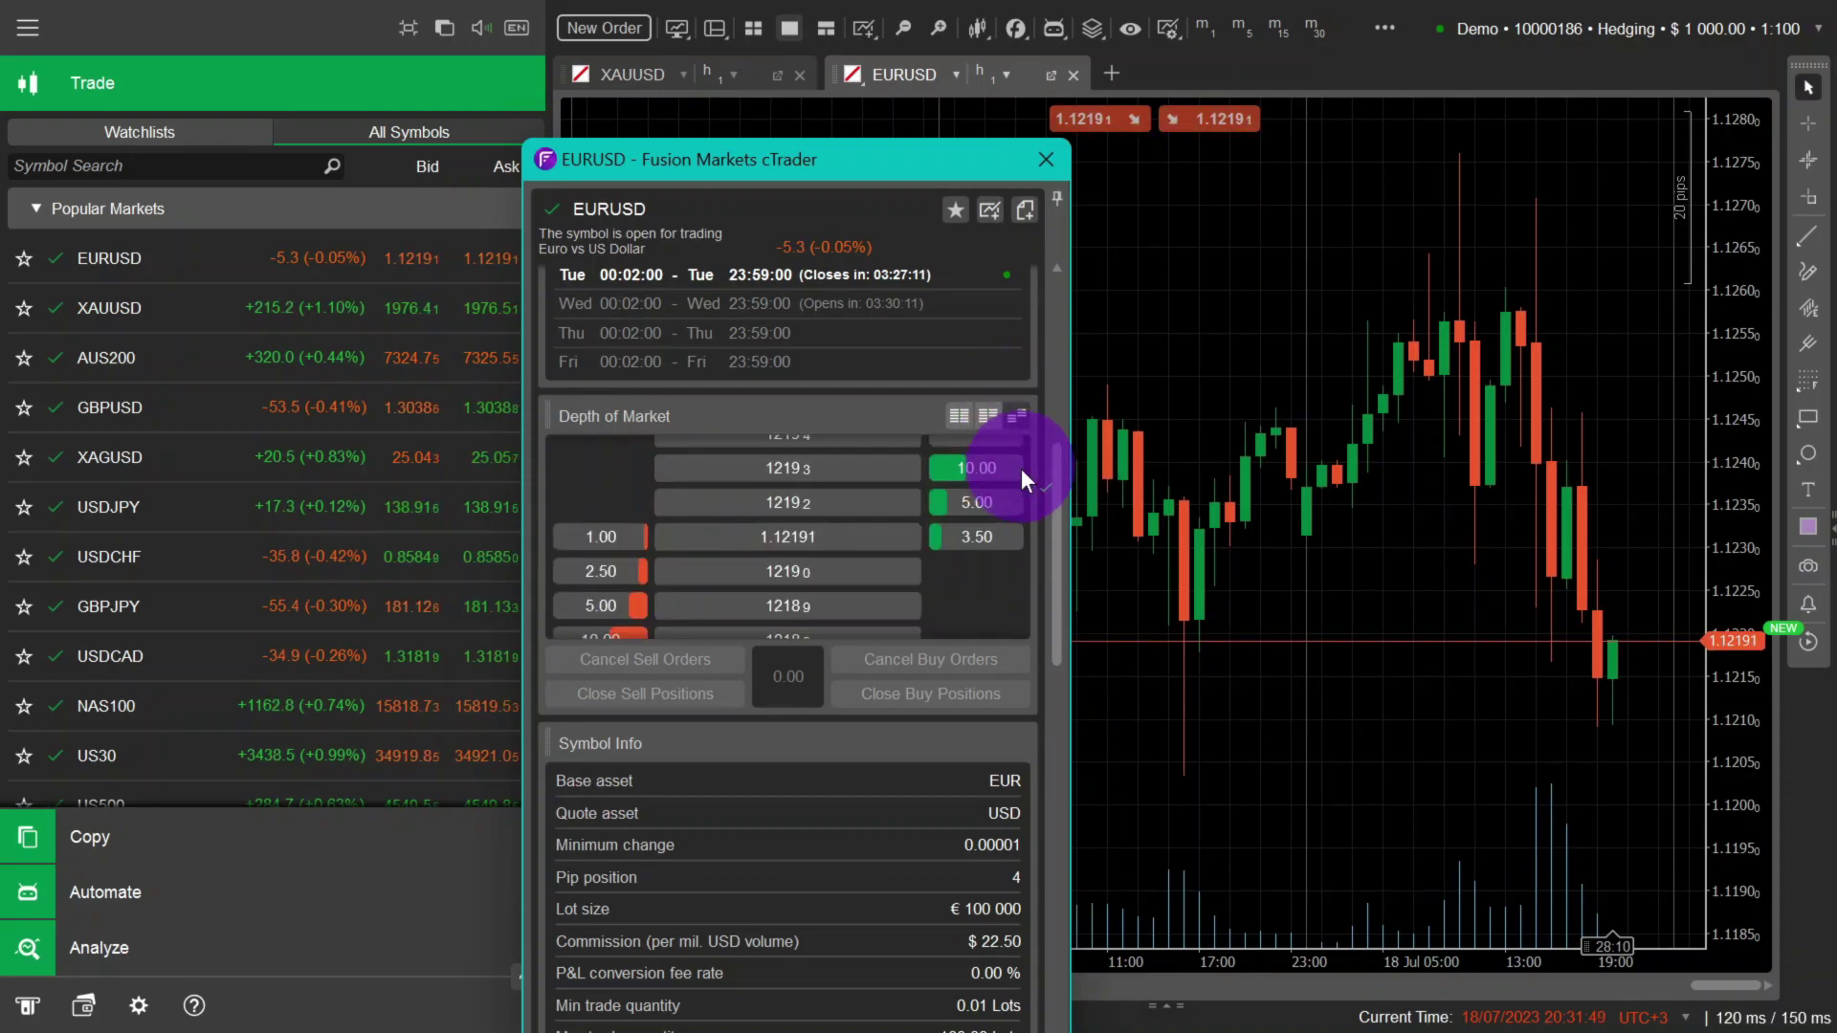
scroll(1061, 467, "up", 1)
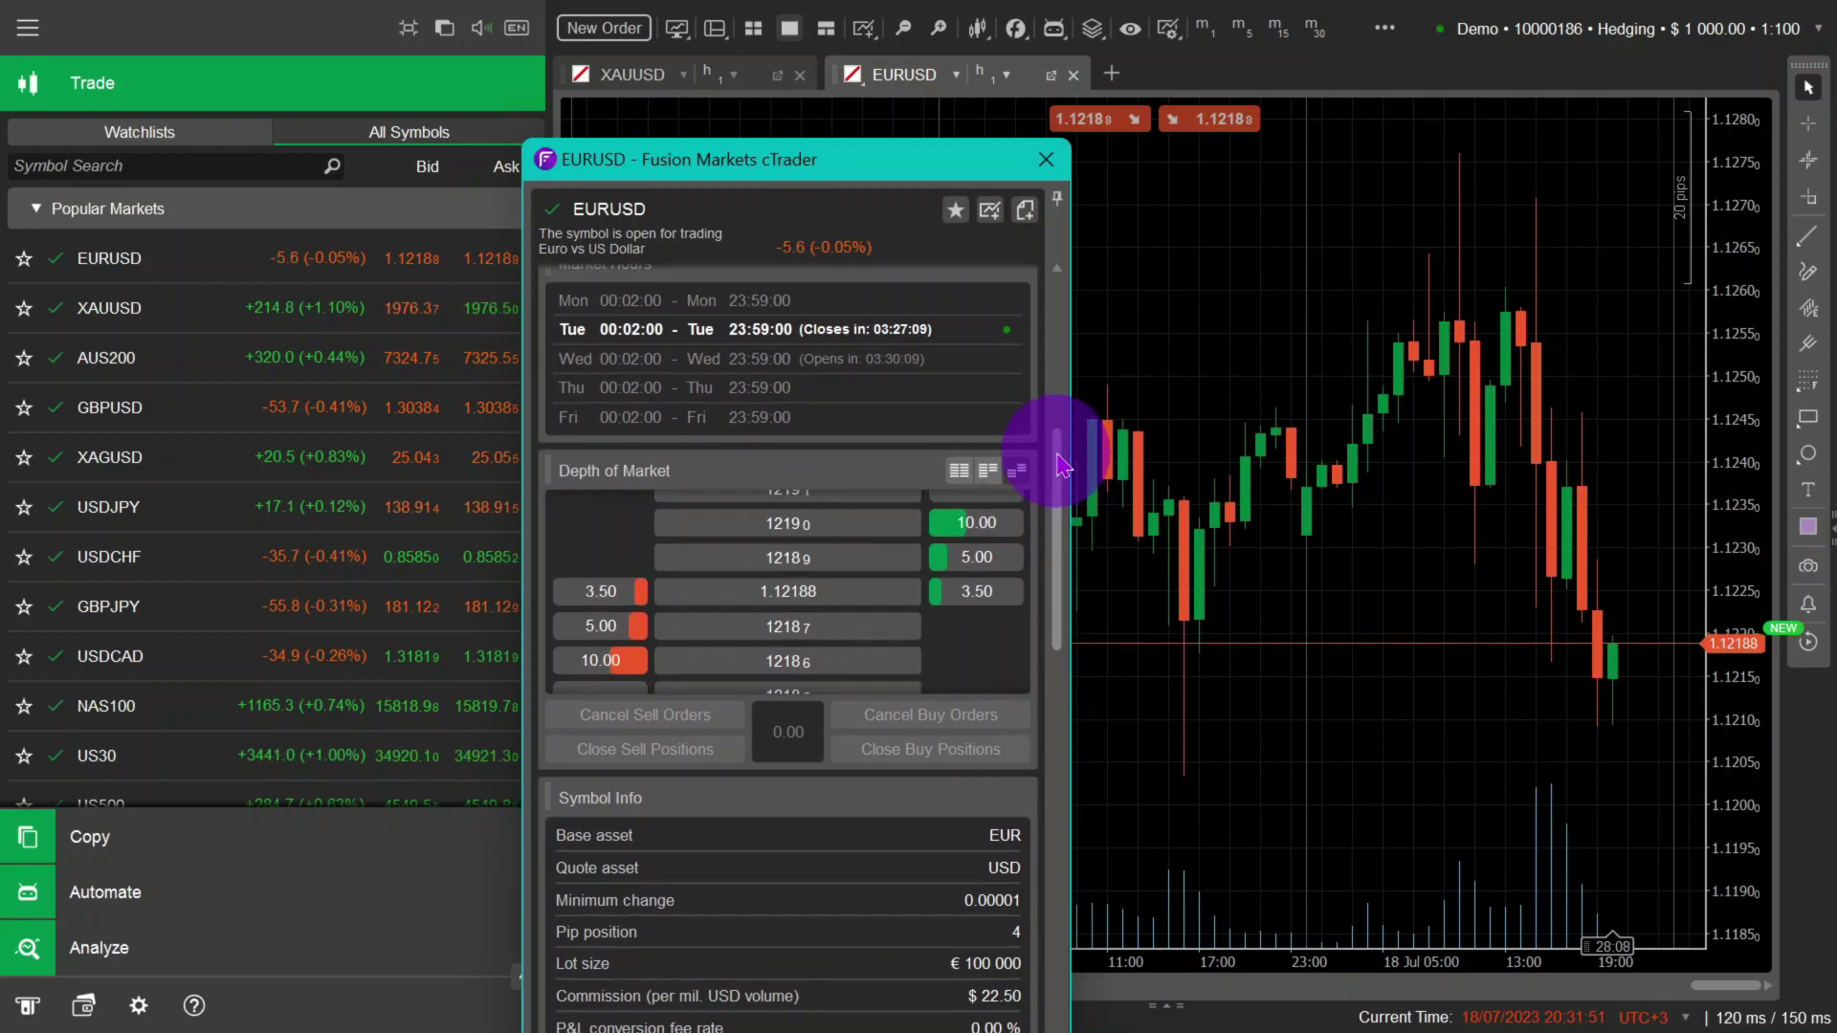